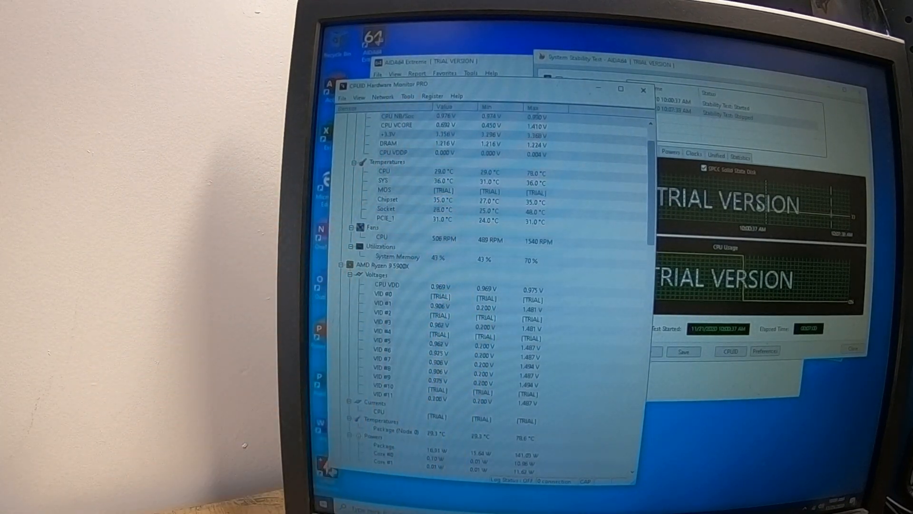
Restart the AIDA64 CPU/FPU/cache stress test and watch the Ryzen 9 5900X climb toward 65 °C.
click(763, 206)
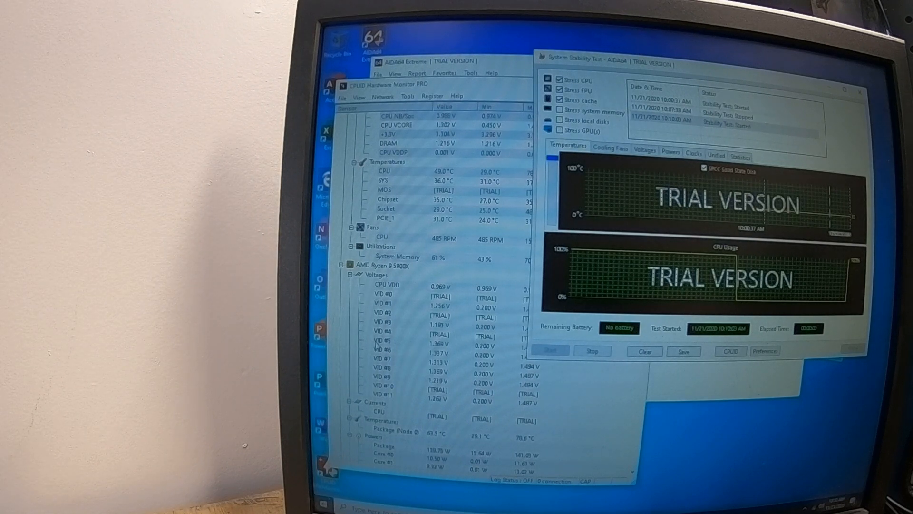
click(350, 335)
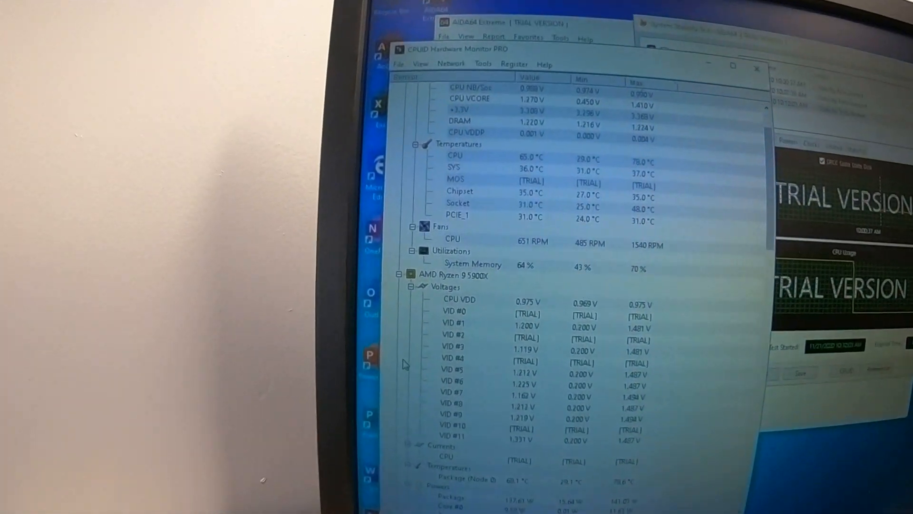